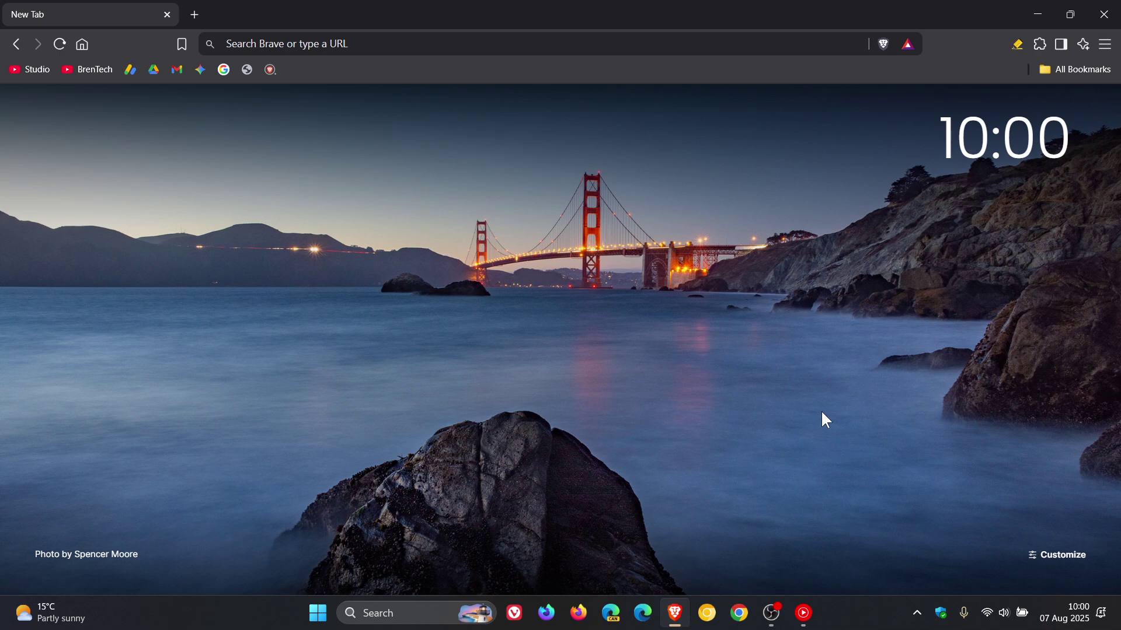
# Step: Use the main menu to reach About Brave, confirming version 1.81.131 is up to date
pyautogui.click(1105, 44)
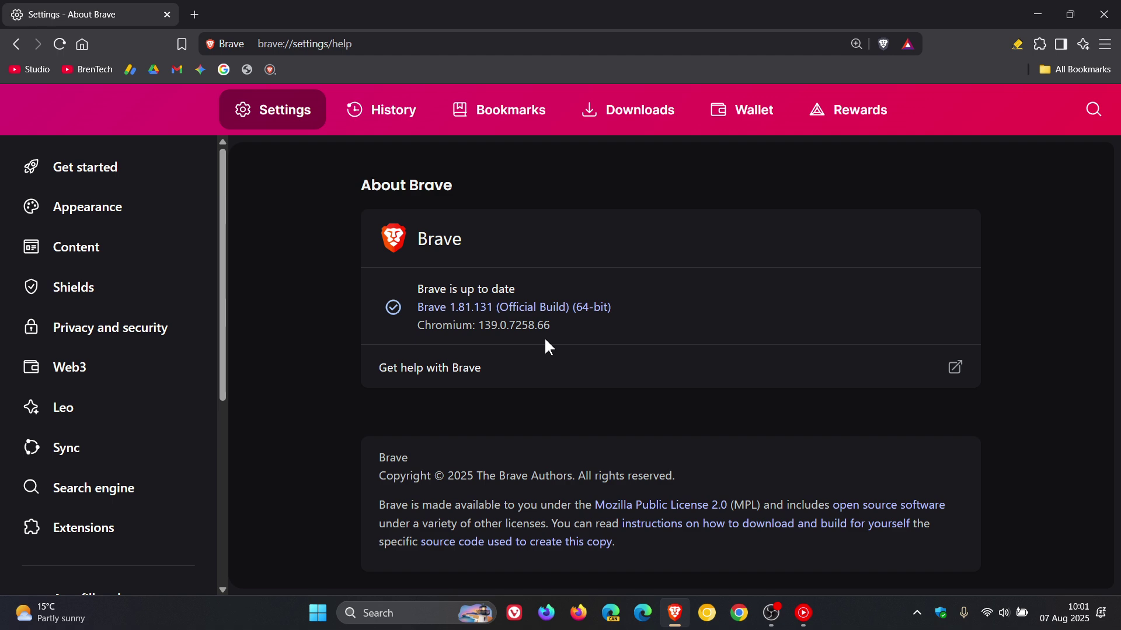
# Step: Open a second tab, view the Wallet onboarding page, then send that tab back home
pyautogui.click(194, 15)
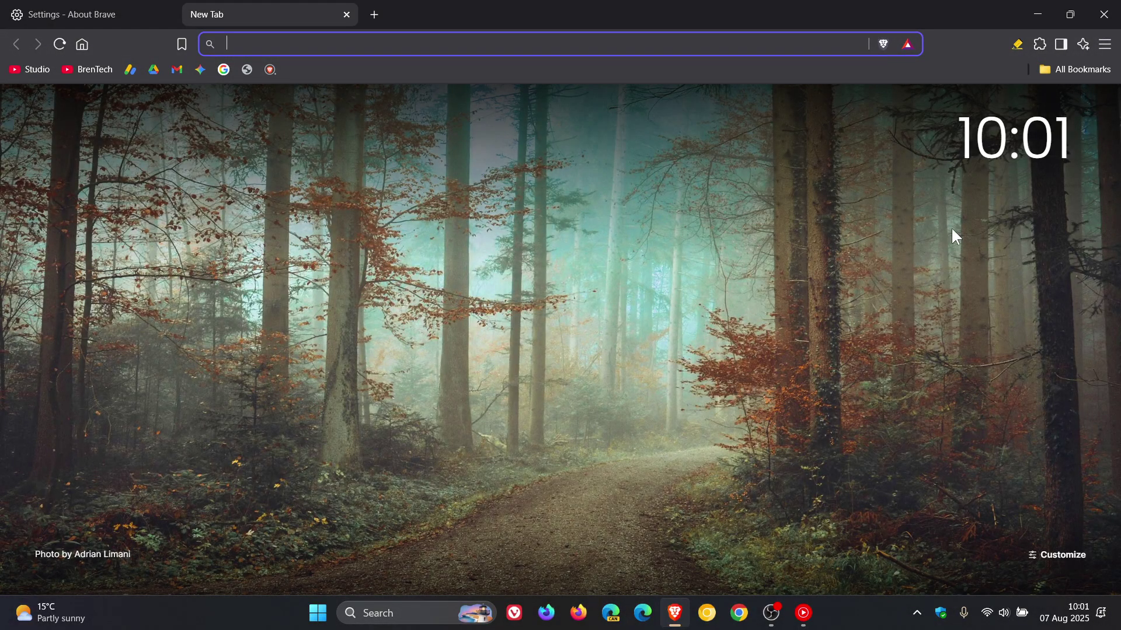
pyautogui.click(1105, 45)
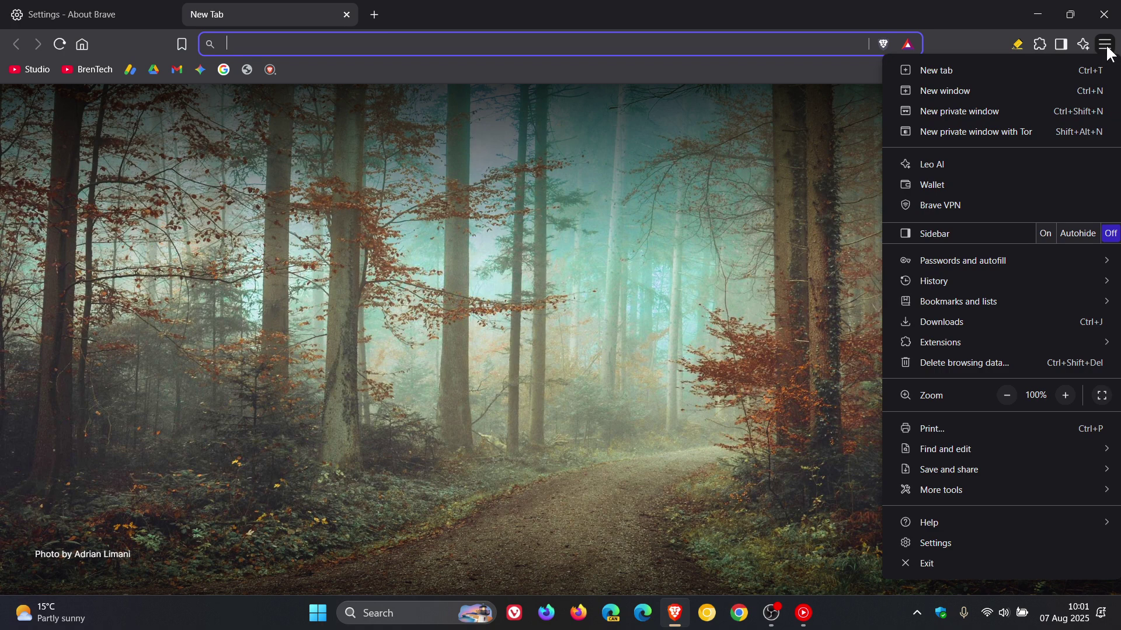
pyautogui.click(948, 188)
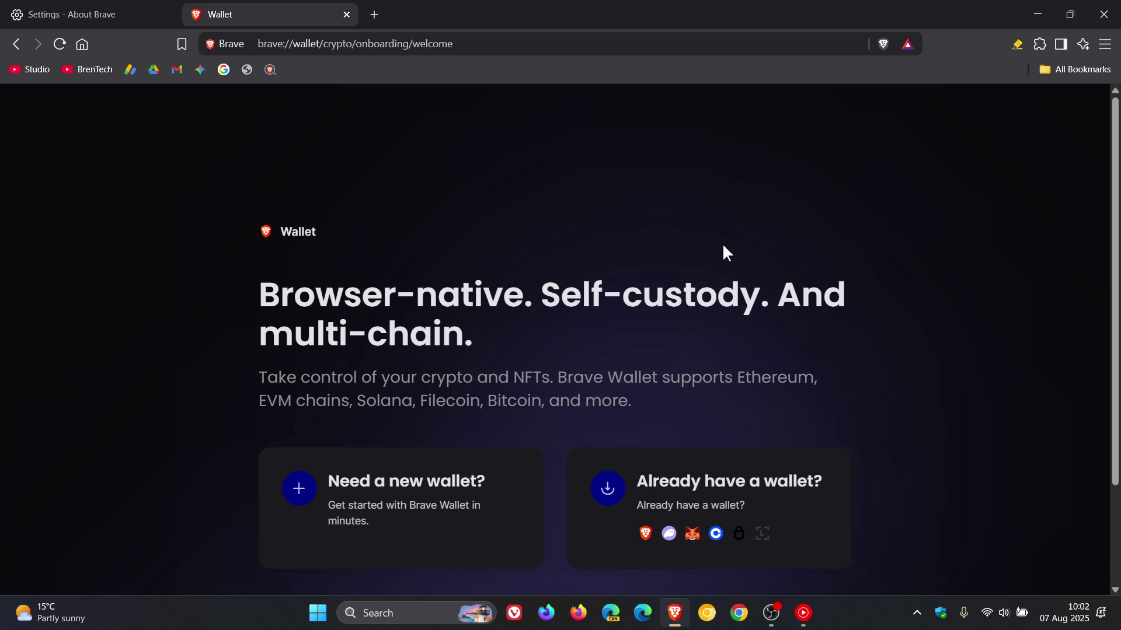
pyautogui.click(82, 45)
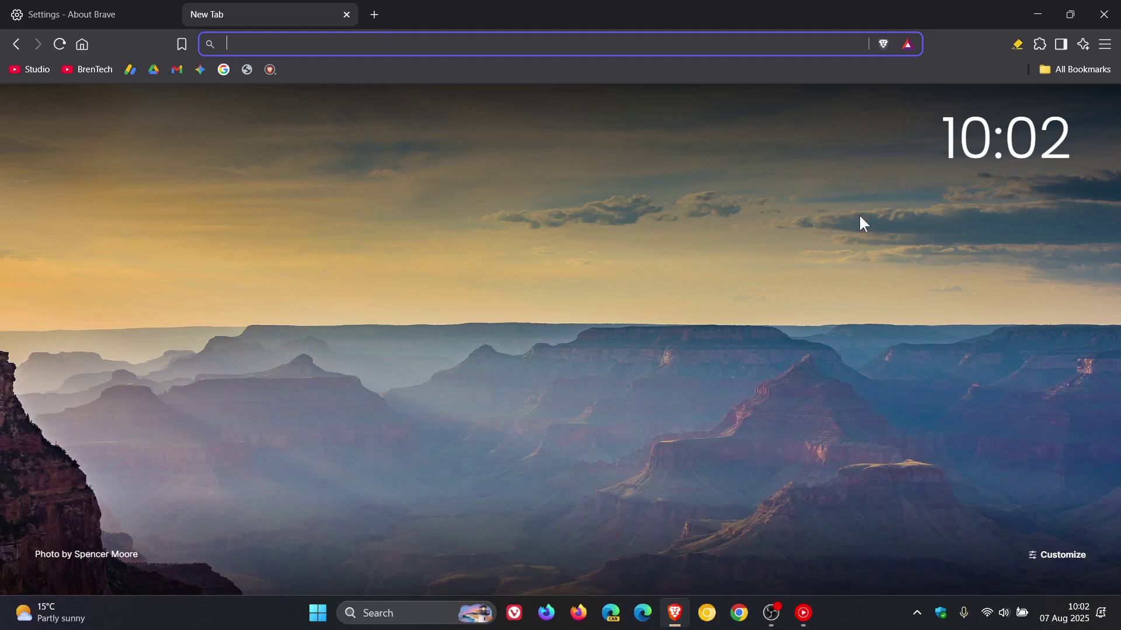
pyautogui.click(1083, 47)
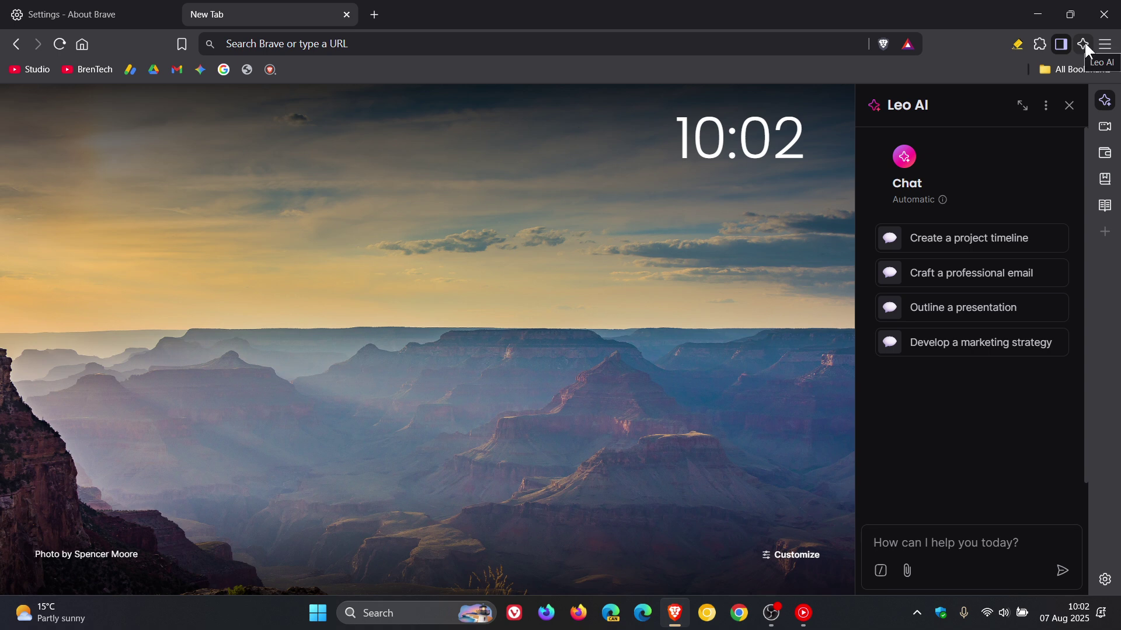
pyautogui.rightClick(1086, 47)
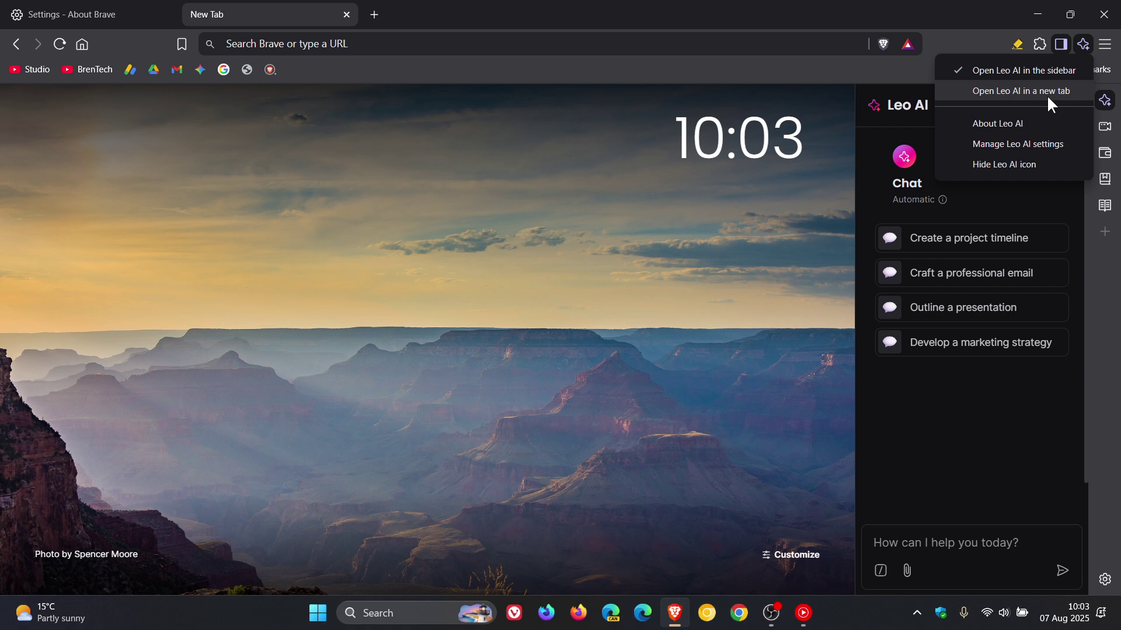
pyautogui.click(1106, 48)
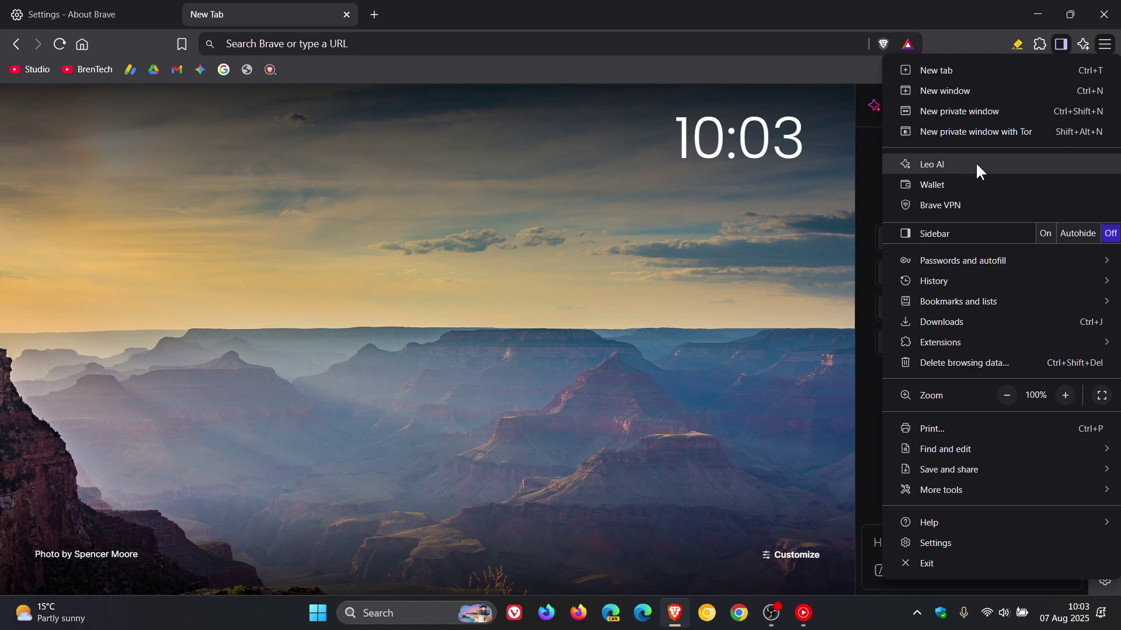
pyautogui.click(870, 194)
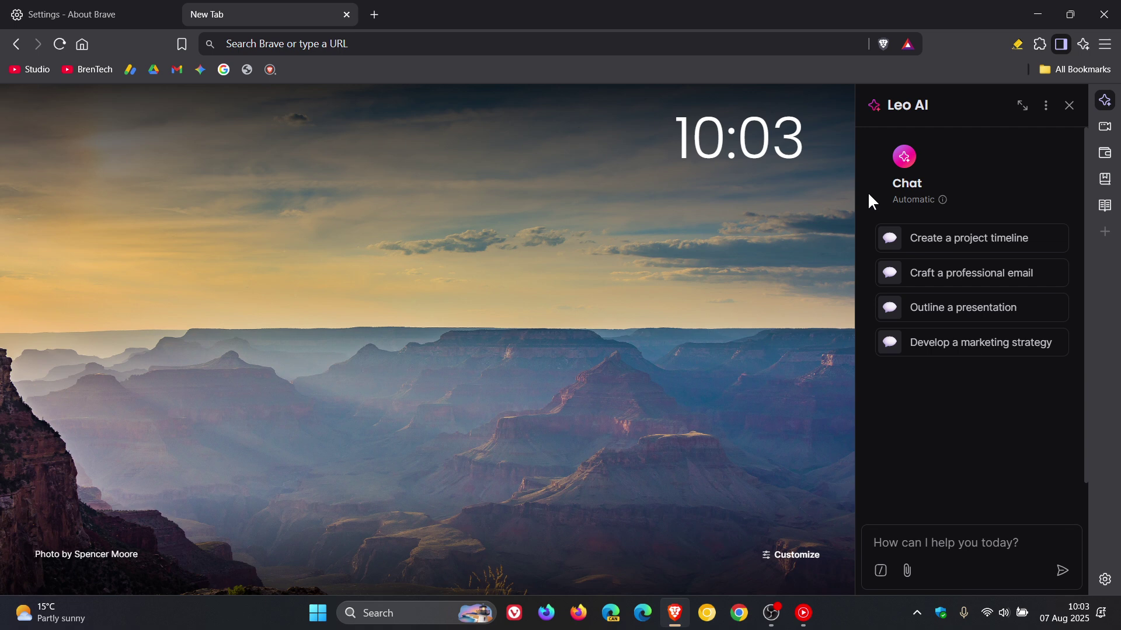
# Step: Close the Leo AI side panel, leaving the plain new-tab page showing
pyautogui.click(1068, 105)
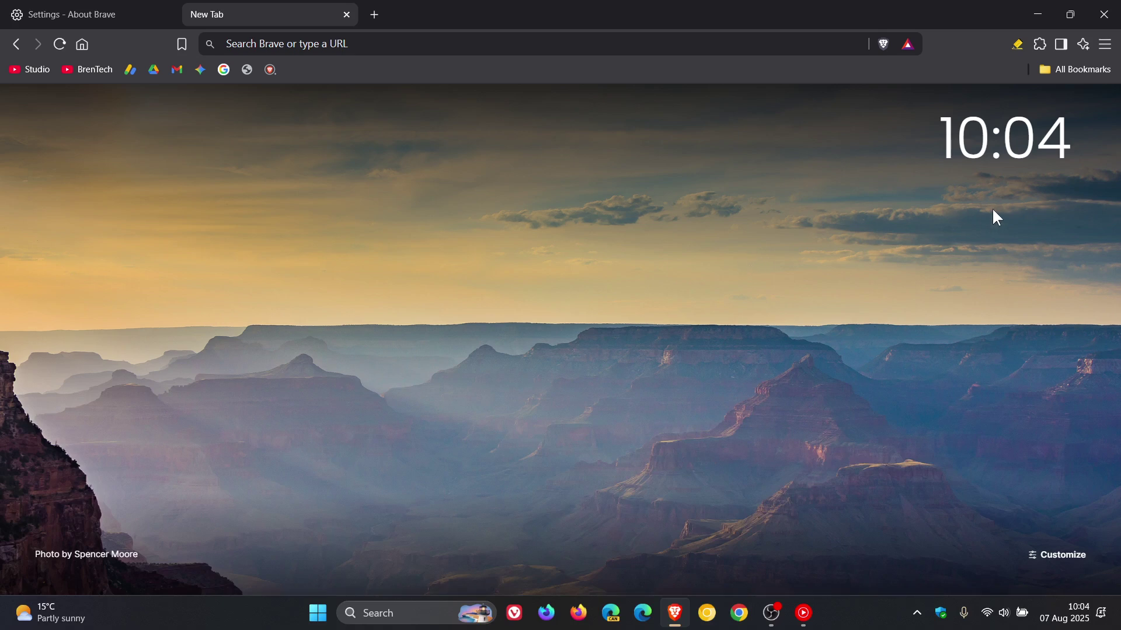
# Step: In the About Brave tab, open Privacy and security and scroll to the enabled Block Microsoft Recall toggle
pyautogui.click(102, 15)
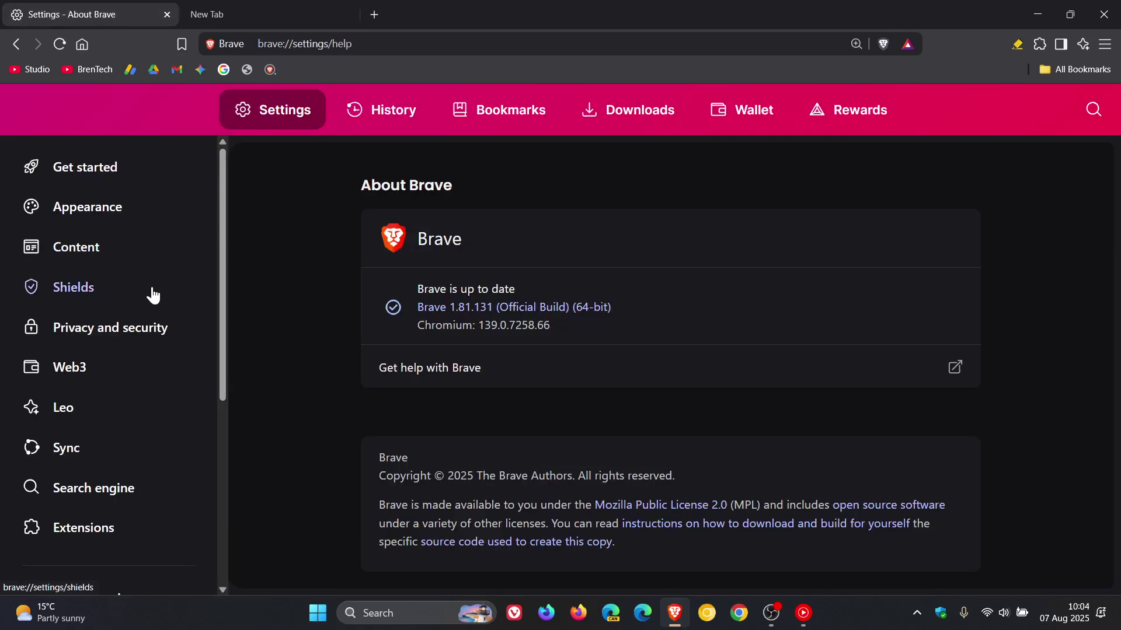
pyautogui.click(138, 335)
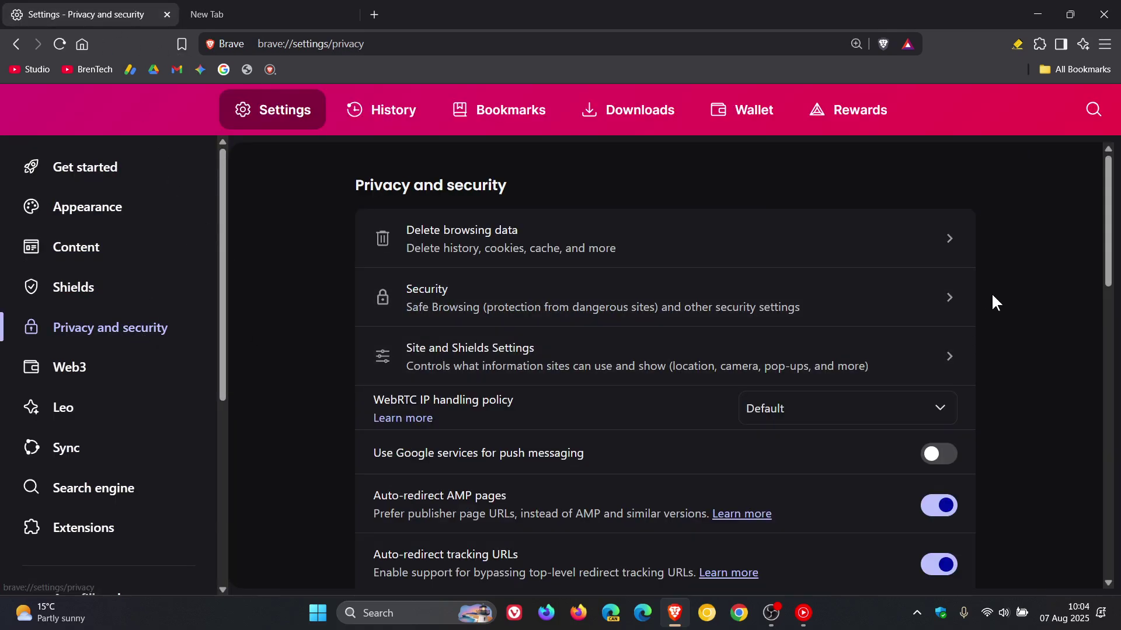
pyautogui.scroll(-5, 1011, 296)
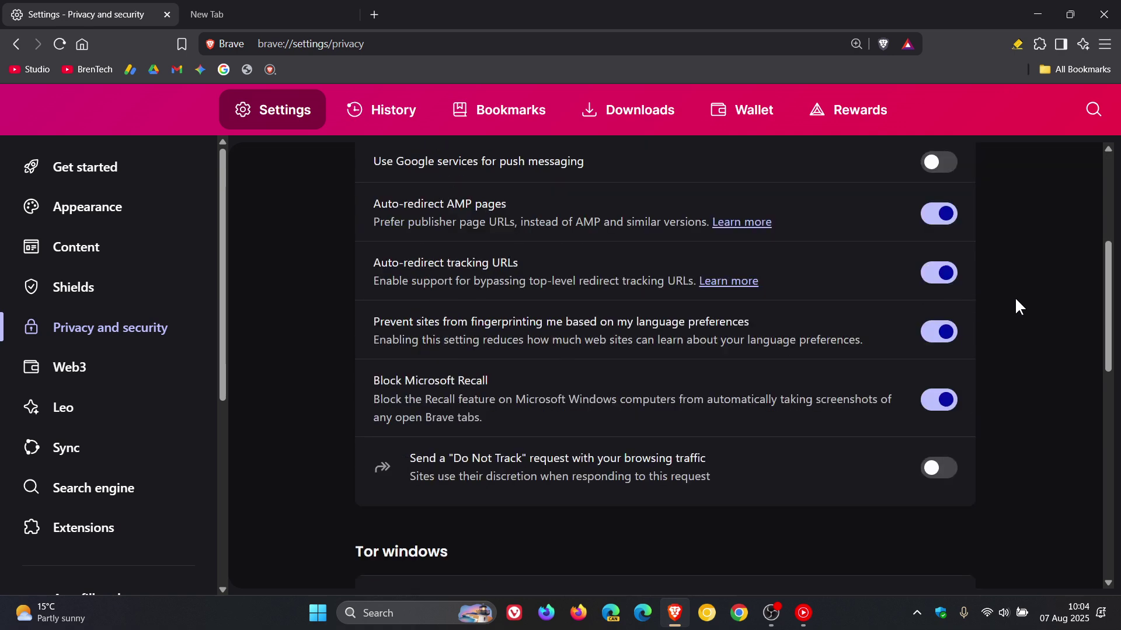
pyautogui.scroll(-1, 1017, 297)
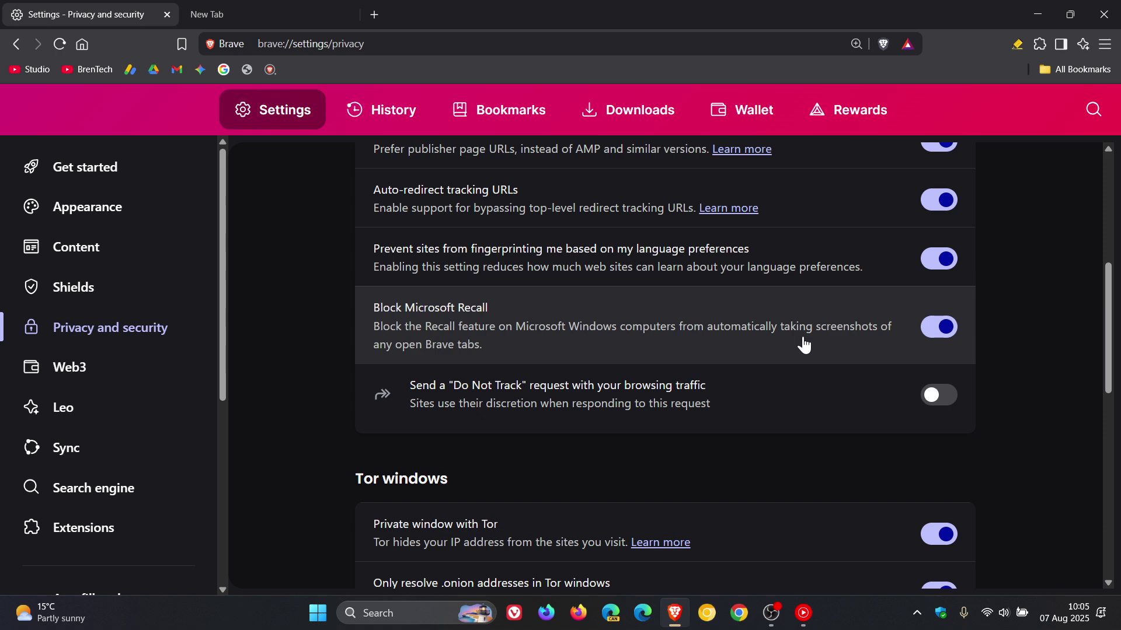
# Step: Open the Manifest V2 extensions subpage from Extensions settings and highlight its hosting disclaimer
pyautogui.click(82, 532)
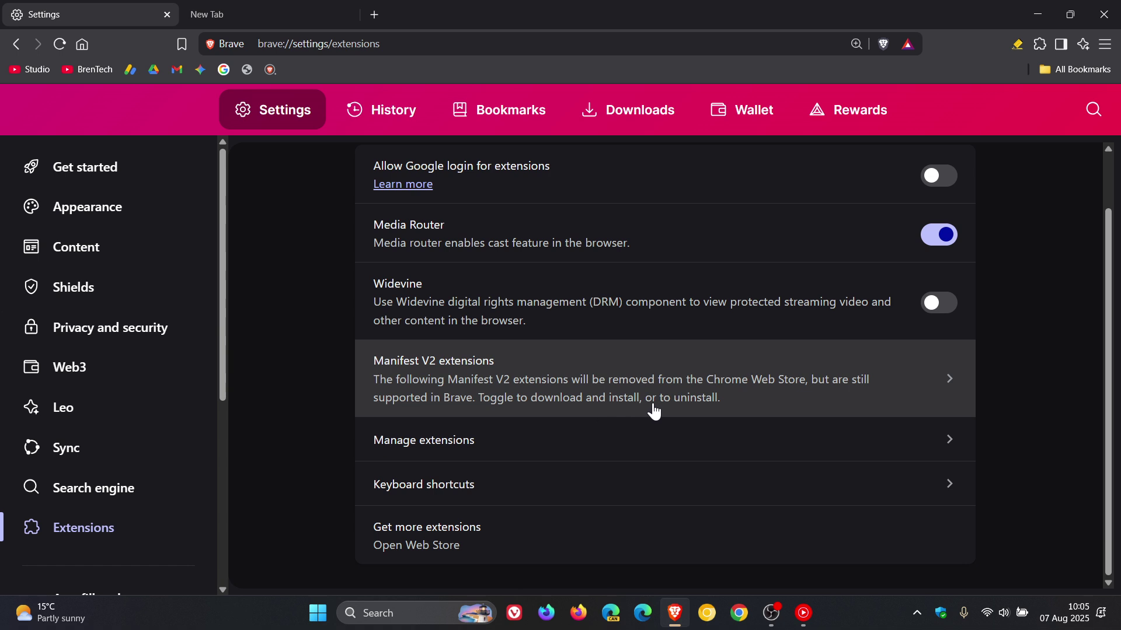
pyautogui.scroll(1, 656, 410)
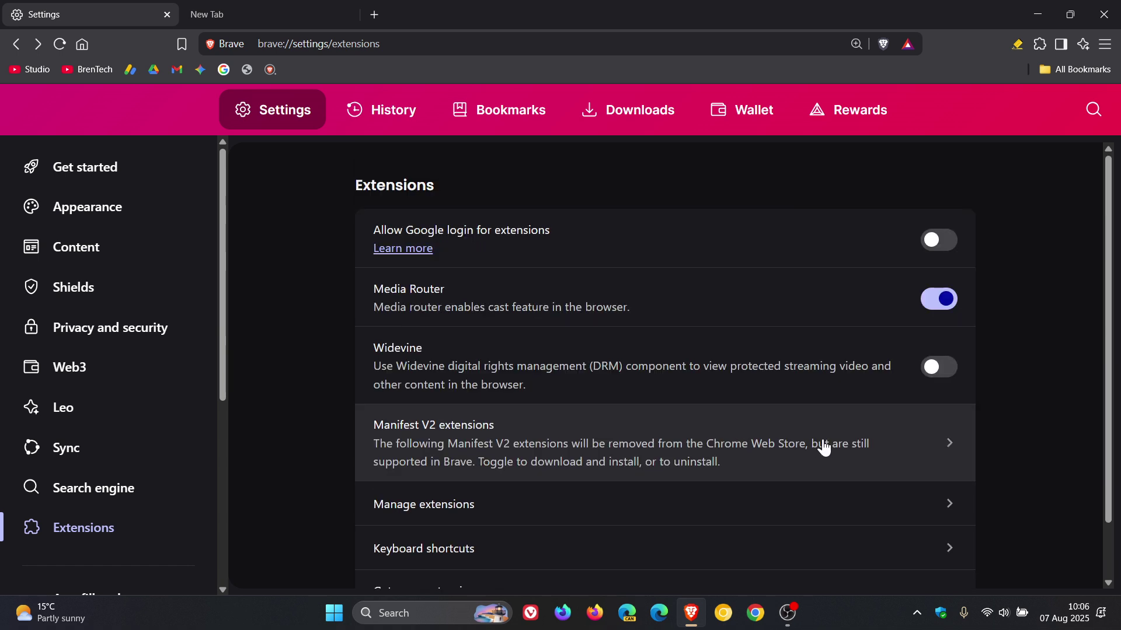
pyautogui.click(833, 446)
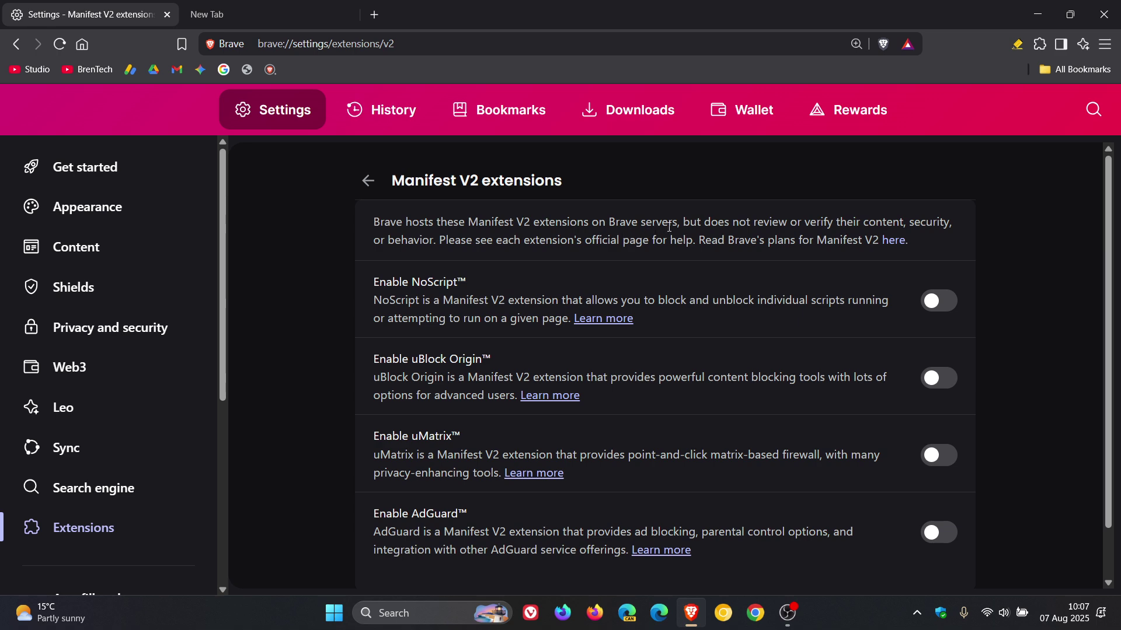
pyautogui.moveTo(681, 226); pyautogui.dragTo(950, 242)
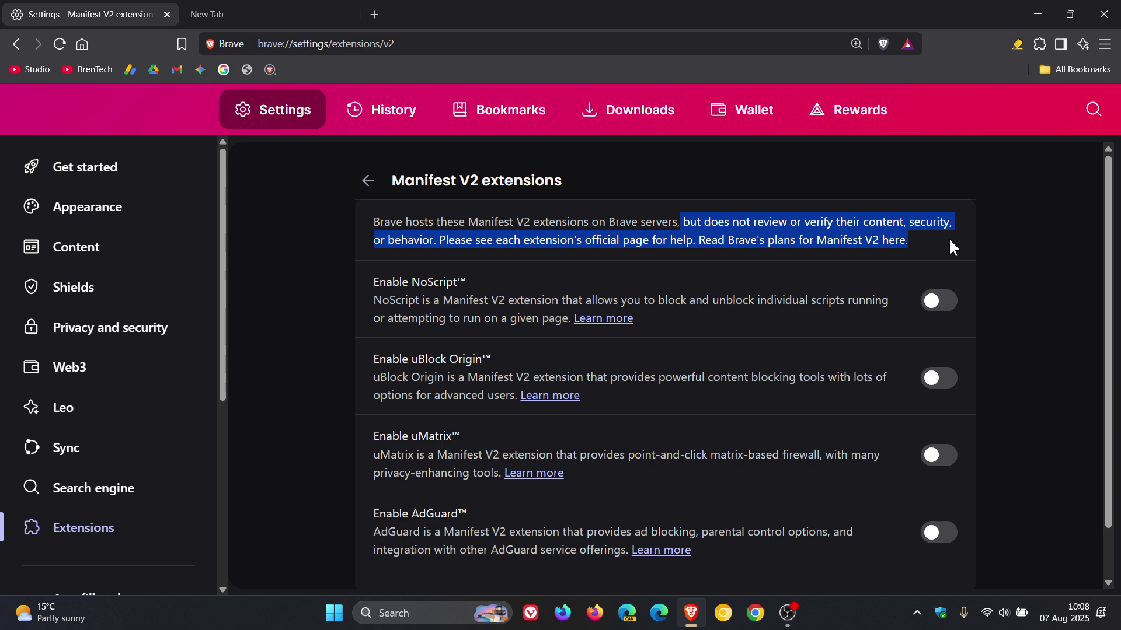
# Step: In the Manifest V2 blog post, highlight the v1.81 update paragraph and compare it with the settings tab
pyautogui.click(895, 242)
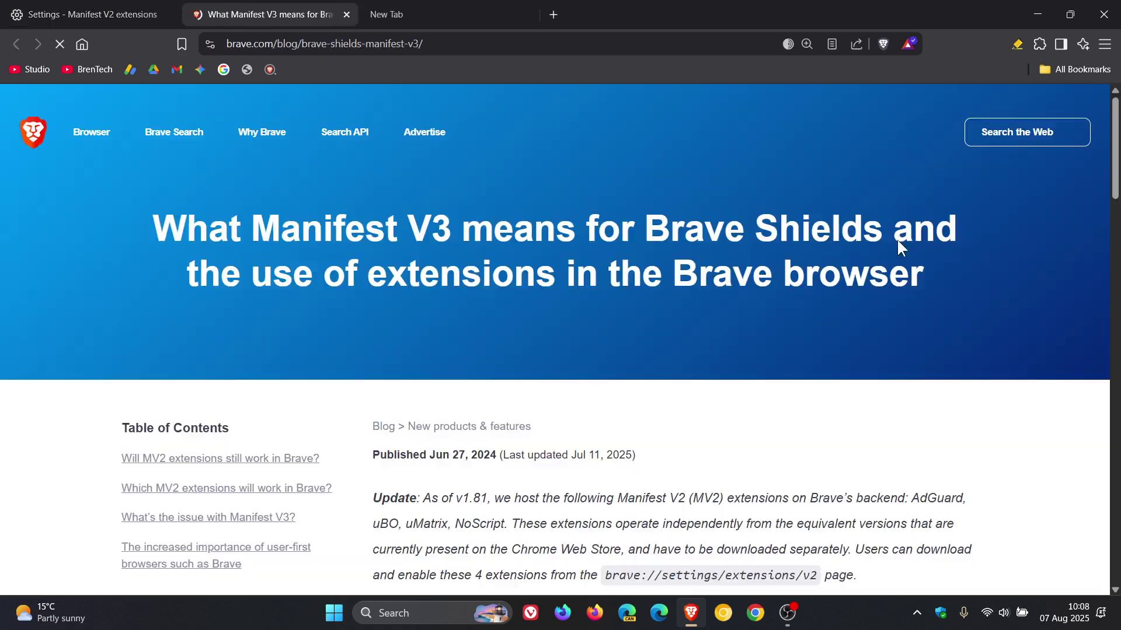
pyautogui.scroll(-3, 859, 226)
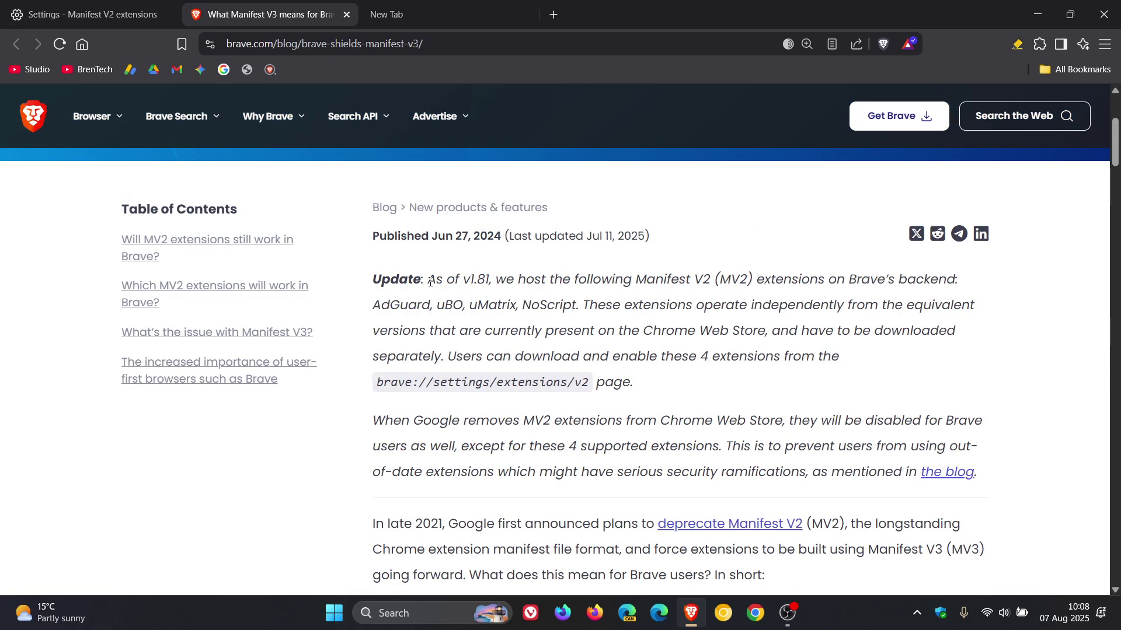
pyautogui.moveTo(429, 280); pyautogui.dragTo(489, 279)
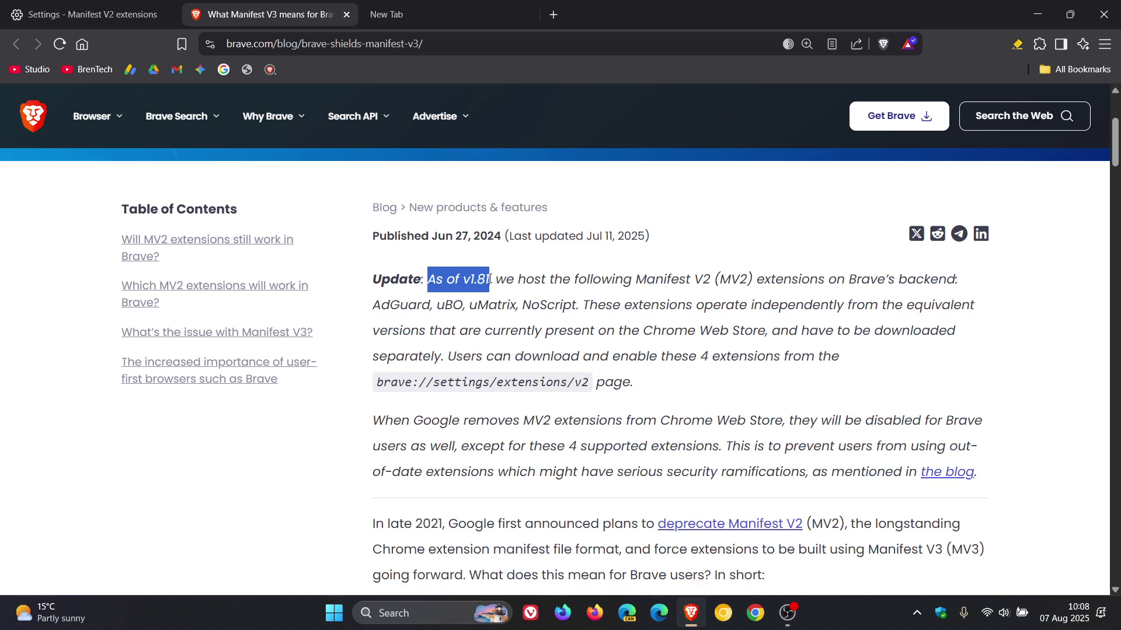
pyautogui.moveTo(489, 280); pyautogui.dragTo(973, 301)
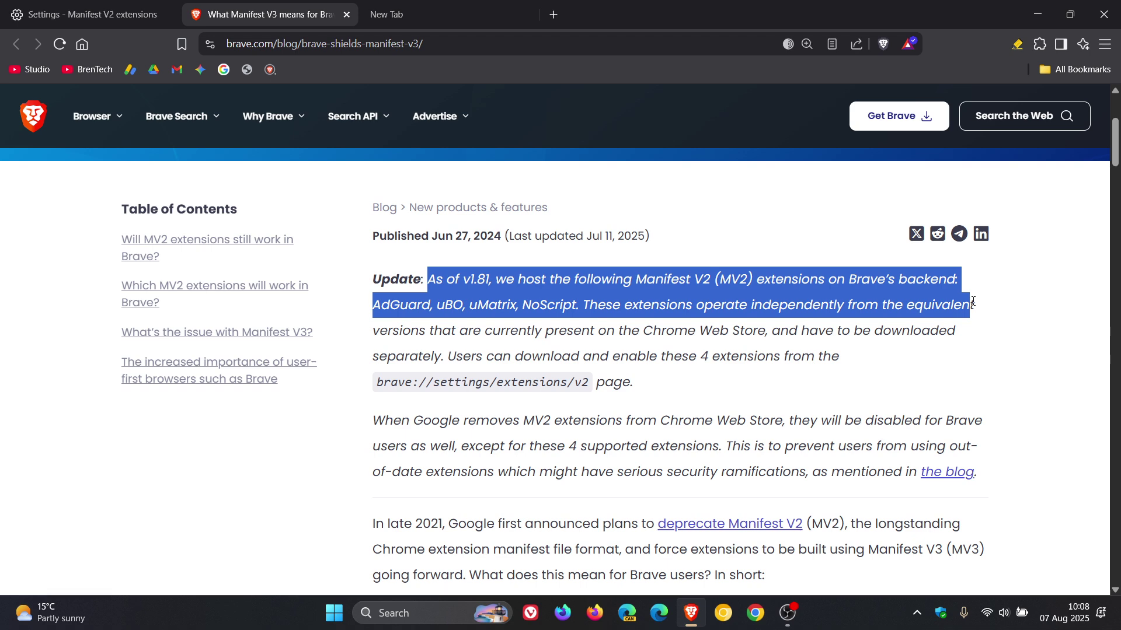
pyautogui.moveTo(981, 307); pyautogui.dragTo(984, 333)
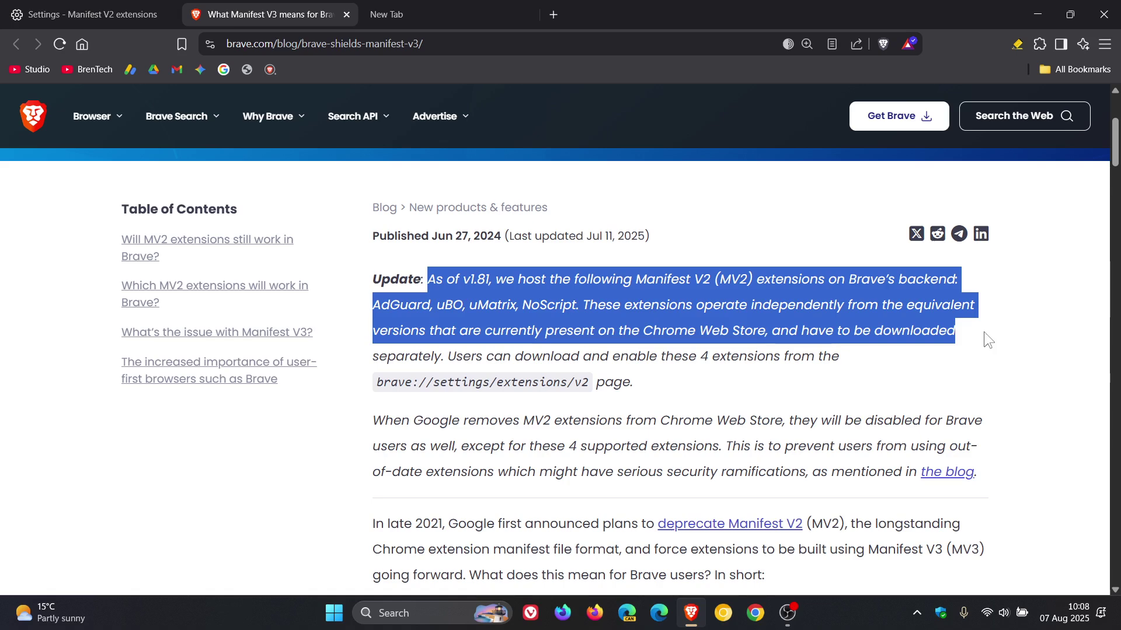
pyautogui.moveTo(984, 333); pyautogui.dragTo(978, 354)
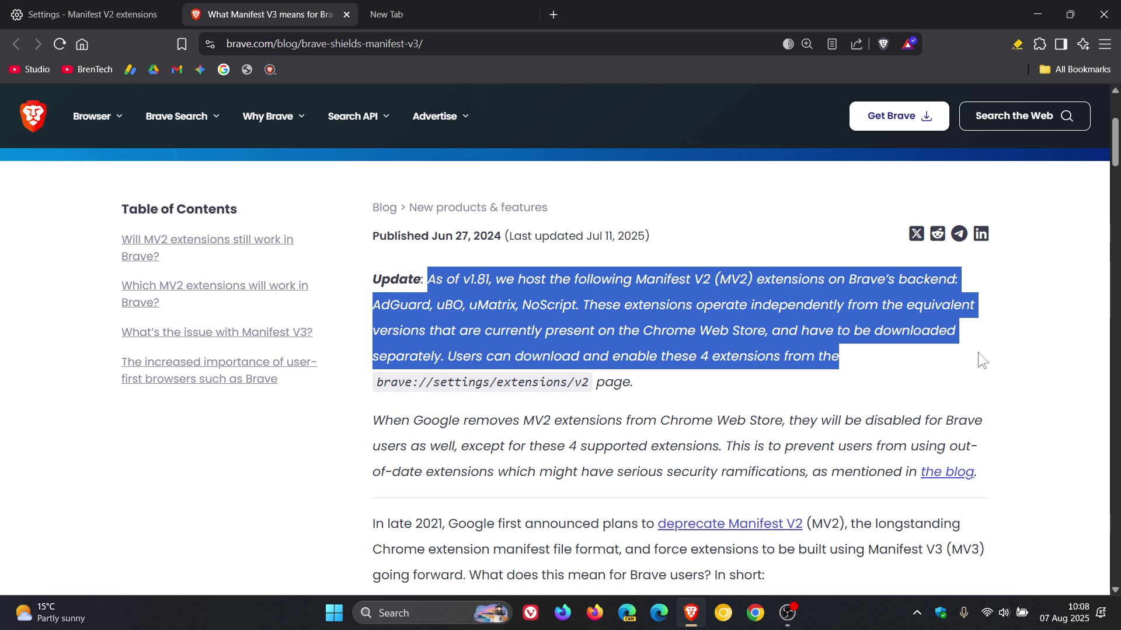
pyautogui.moveTo(973, 366); pyautogui.dragTo(970, 374)
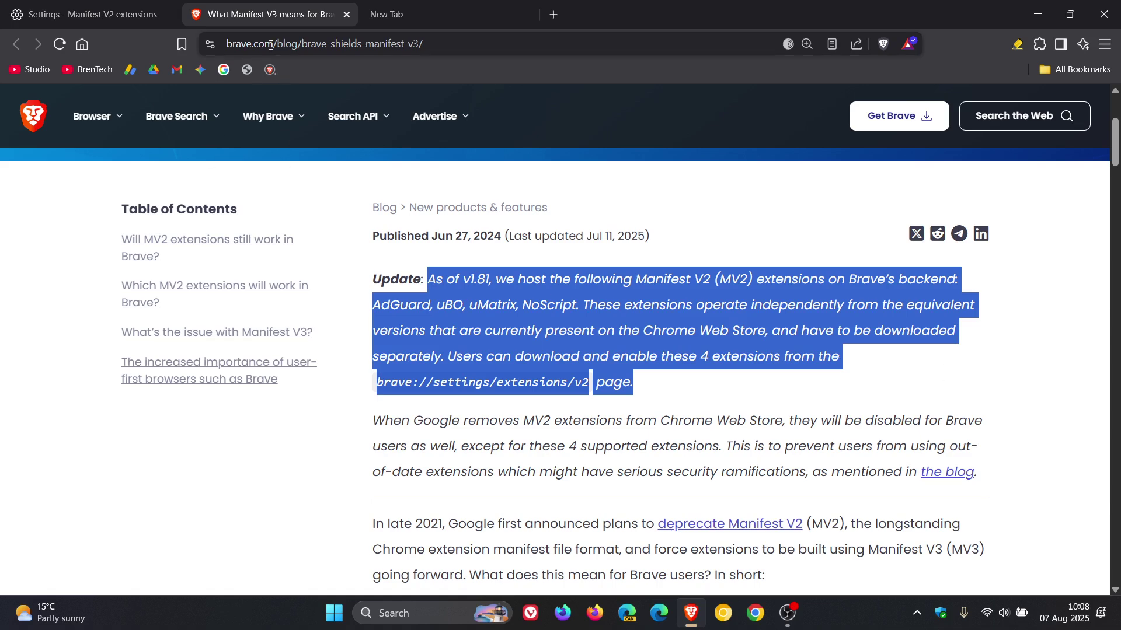
pyautogui.click(127, 18)
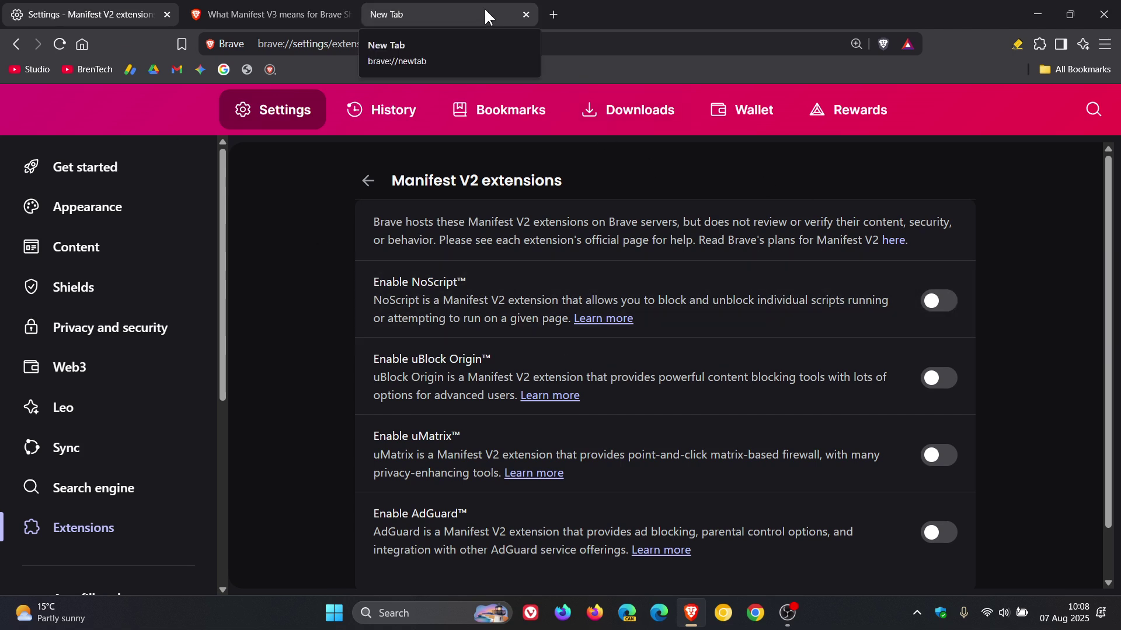
pyautogui.click(267, 12)
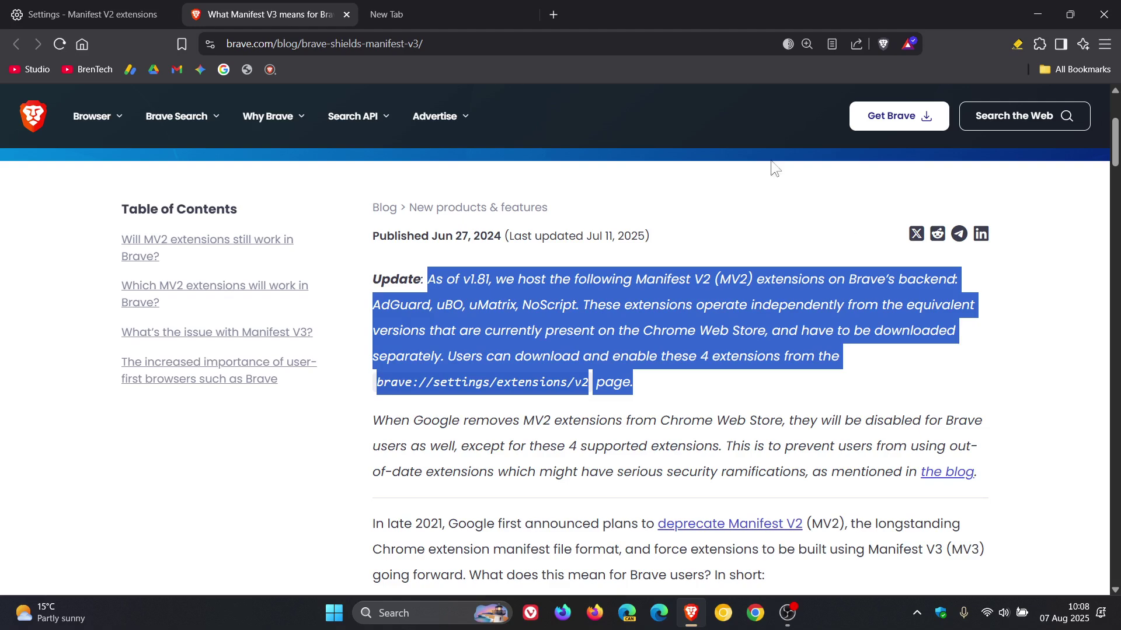
# Step: Highlight the paragraph about Google removing MV2 extensions, then return to the Manifest V2 settings tab
pyautogui.click(1007, 366)
pyautogui.scroll(-1, 1001, 362)
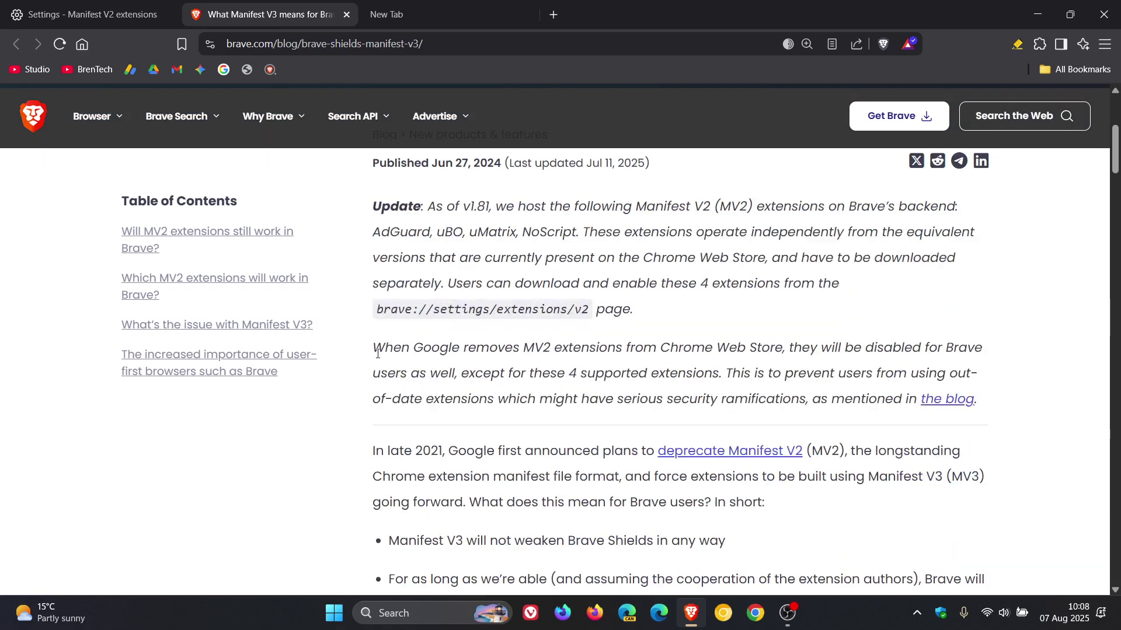
pyautogui.moveTo(377, 352); pyautogui.dragTo(991, 367)
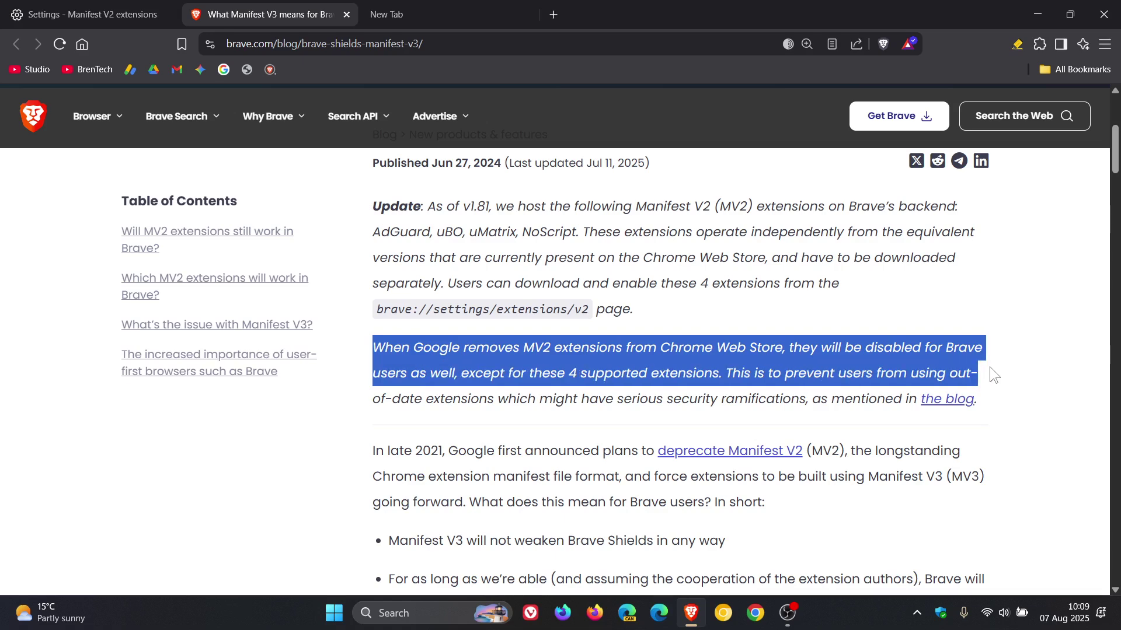
pyautogui.moveTo(991, 366); pyautogui.dragTo(992, 387)
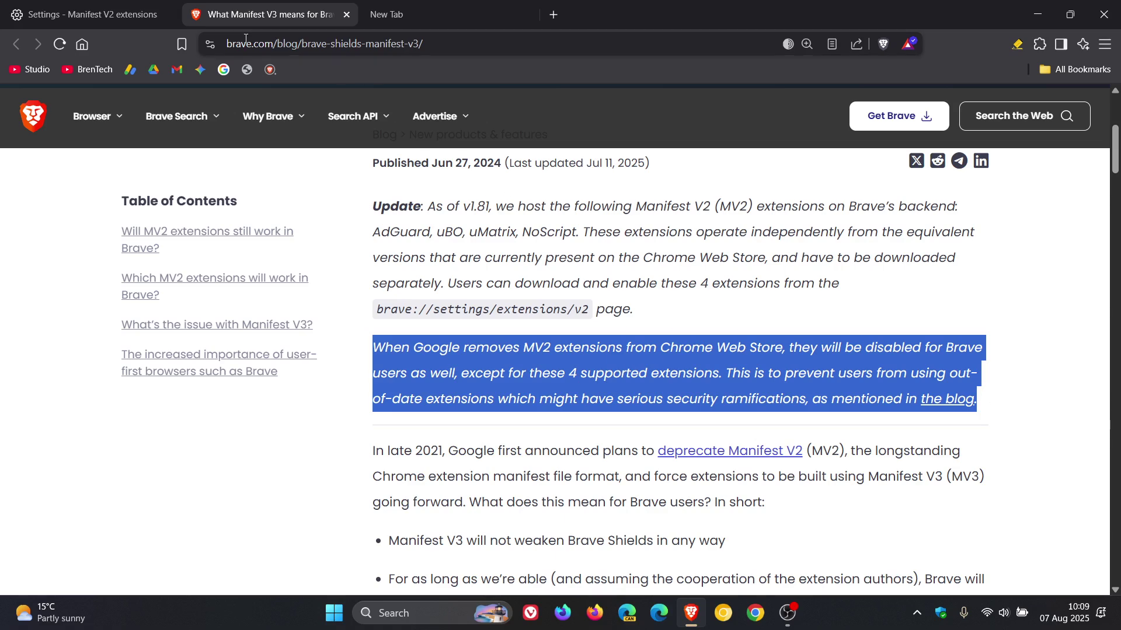
pyautogui.click(114, 7)
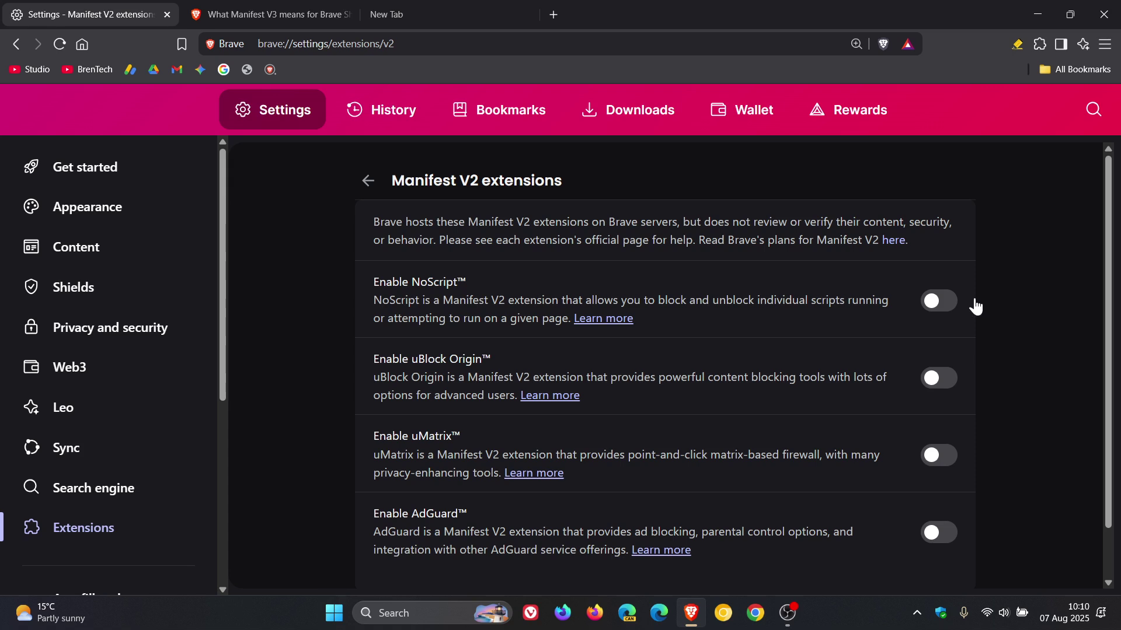
# Step: Switch to the third tab showing the new-tab page with its 10:10 clock
pyautogui.click(489, 15)
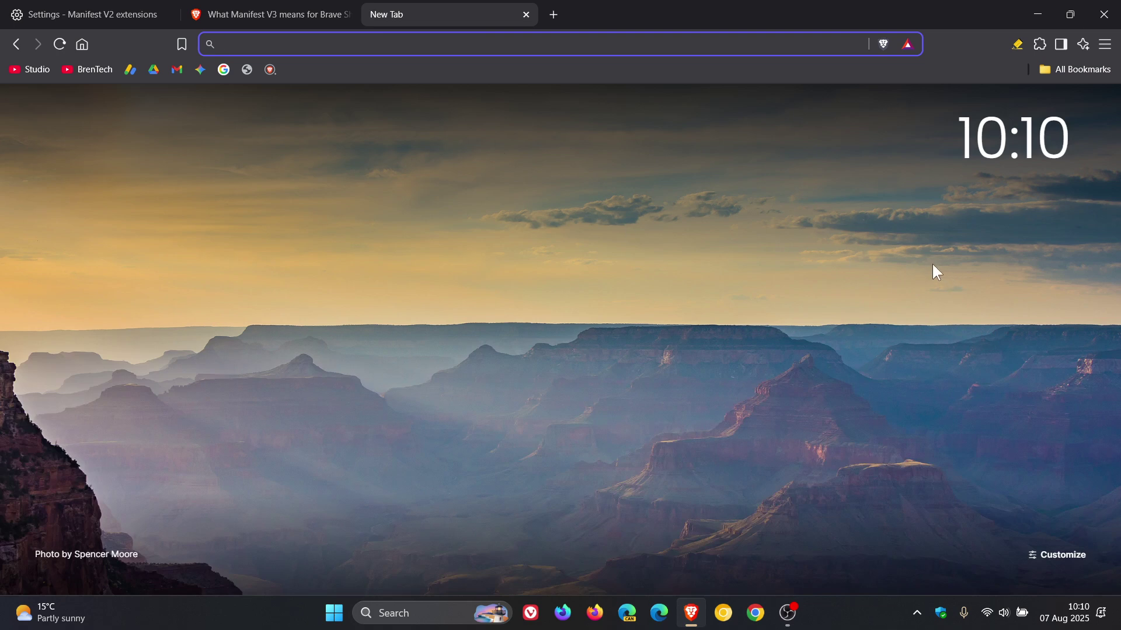